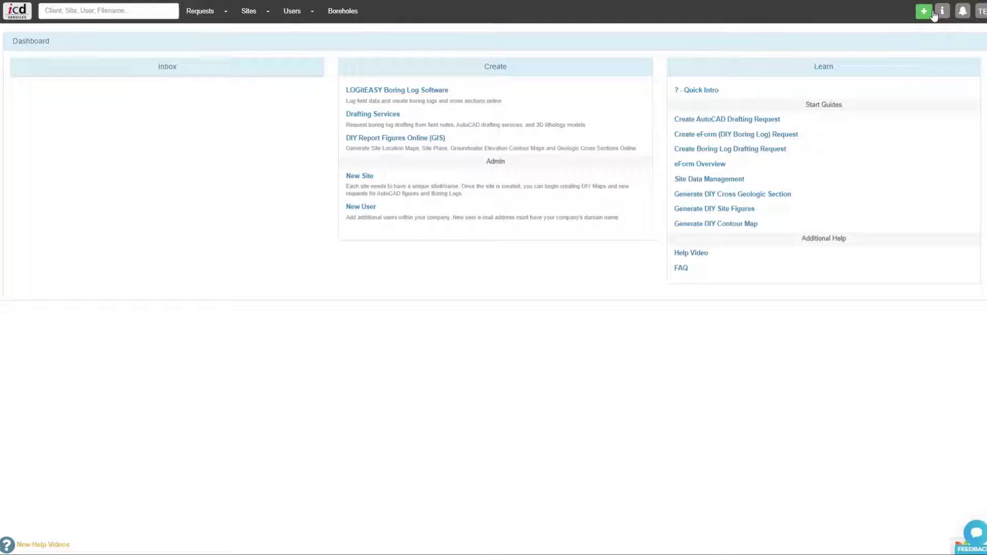
# Start a new Premium soil logging eForm for My Client at site 20XX-1
pyautogui.click(924, 11)
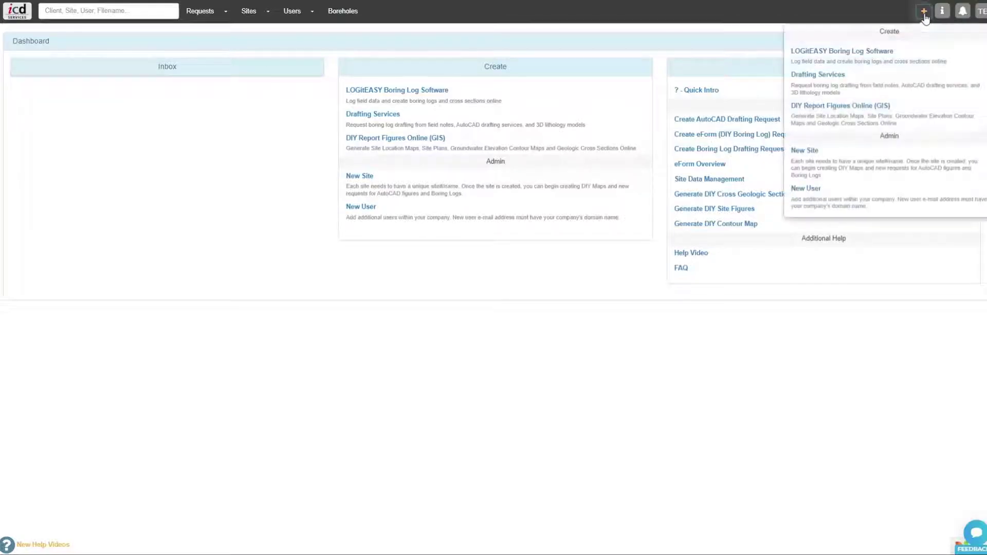
pyautogui.click(885, 65)
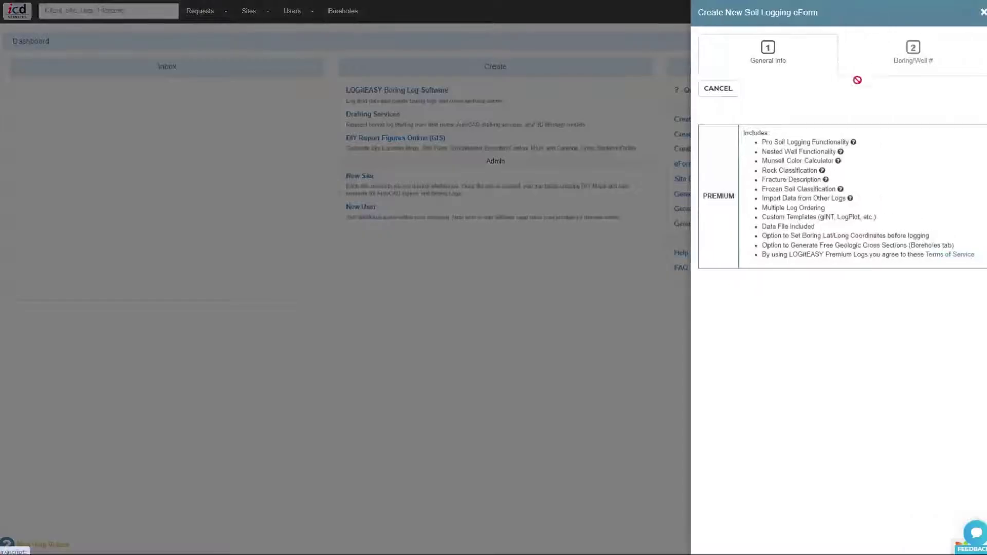
pyautogui.click(781, 169)
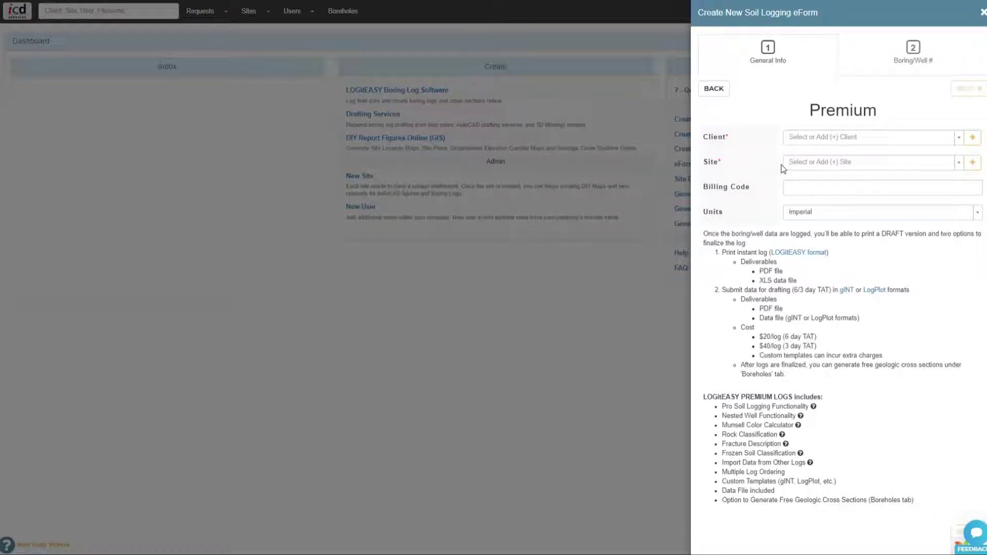
pyautogui.click(803, 139)
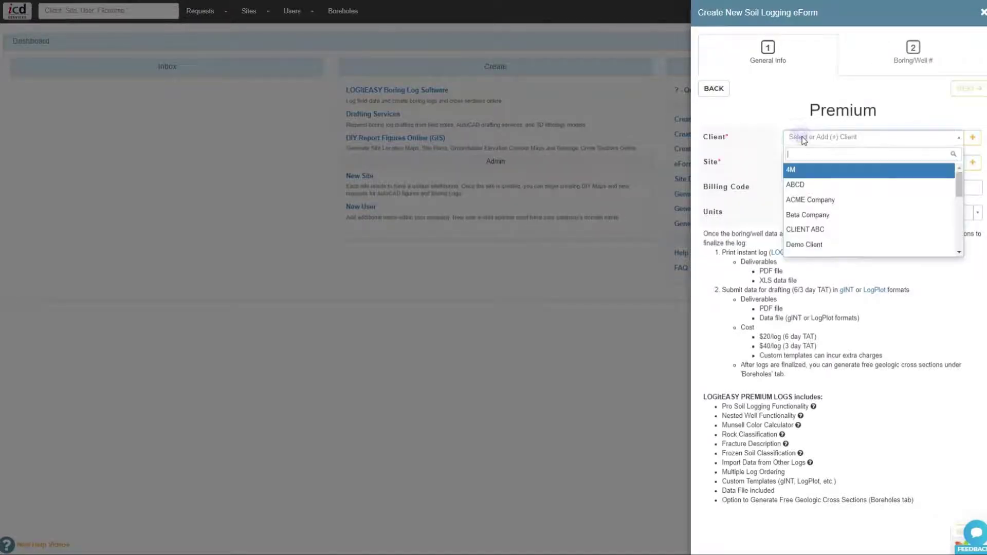
pyautogui.write('my')
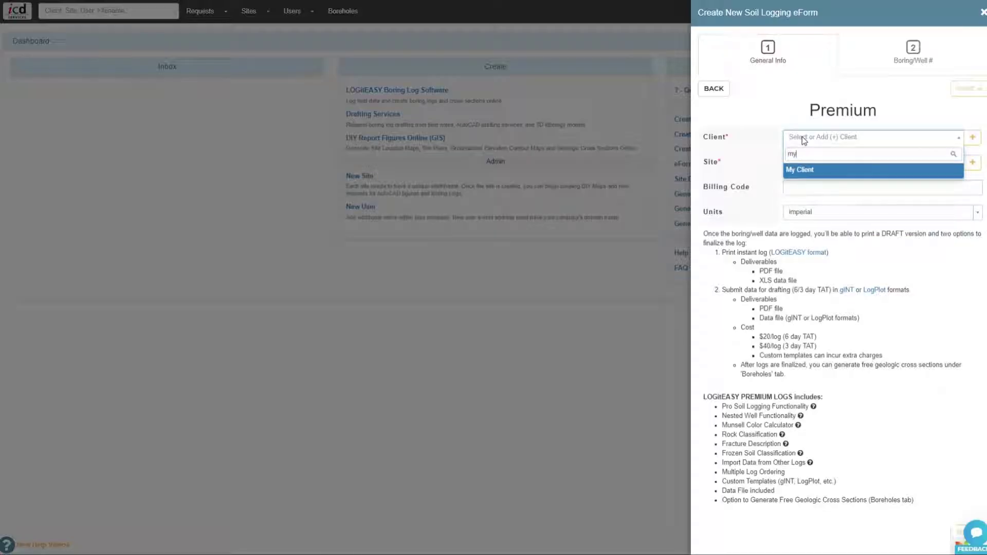
pyautogui.press('Return')
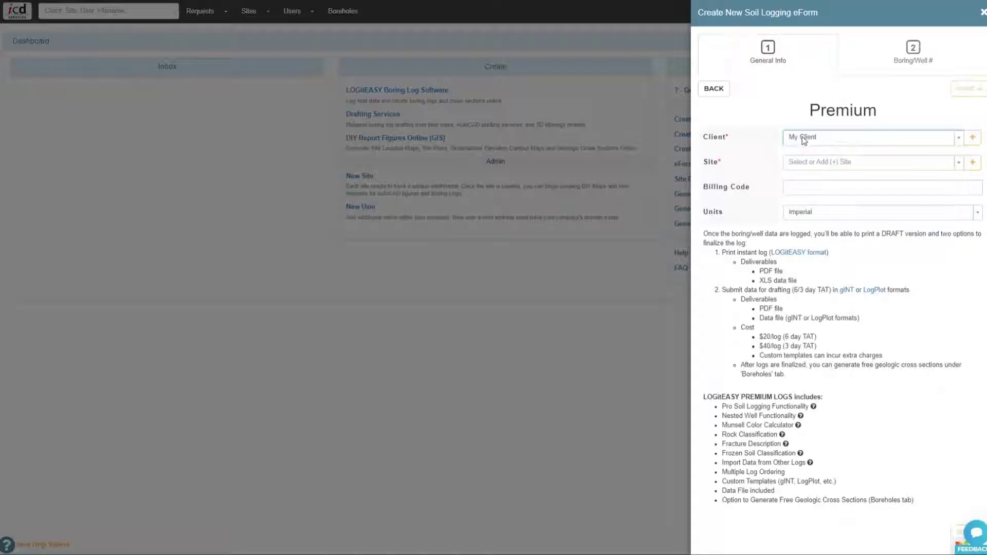
pyautogui.click(806, 164)
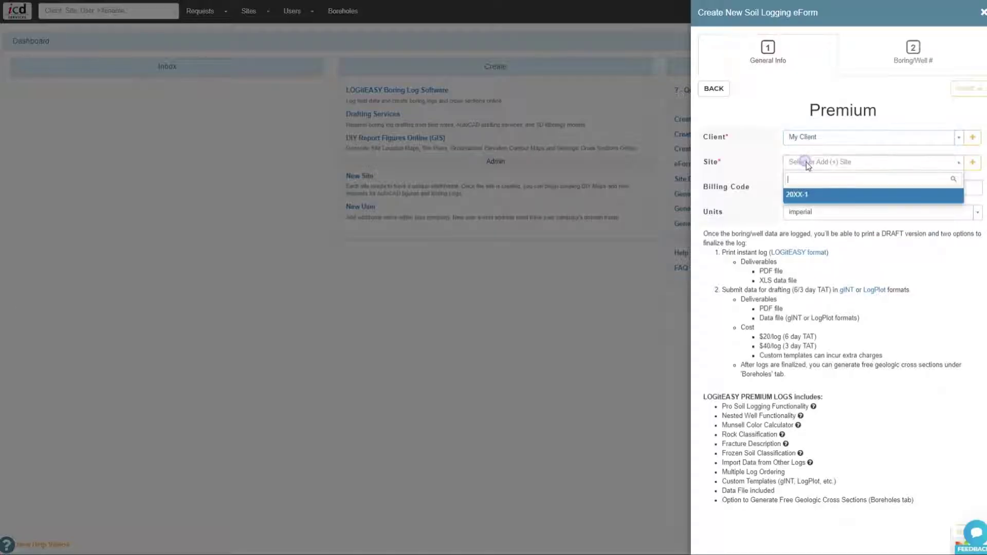
pyautogui.click(807, 198)
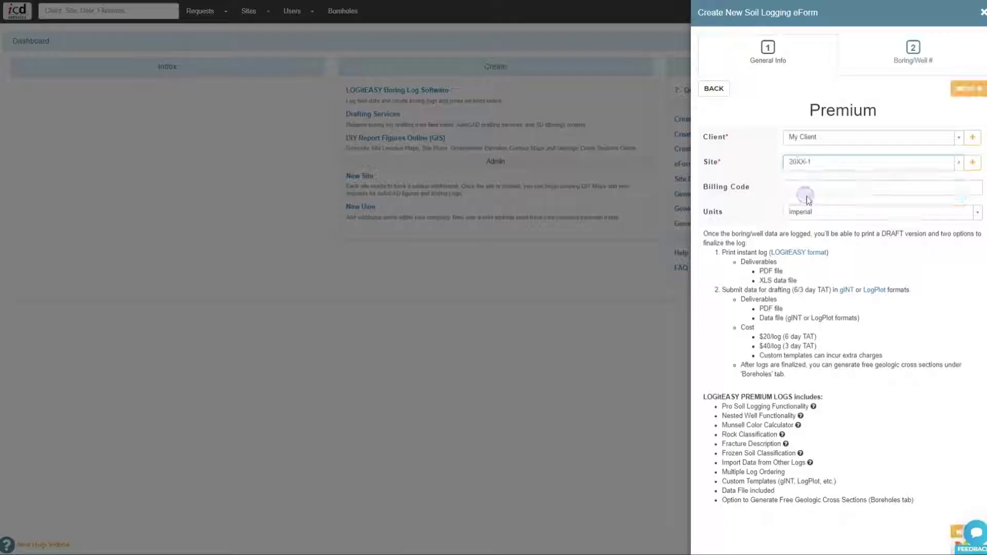
pyautogui.click(962, 91)
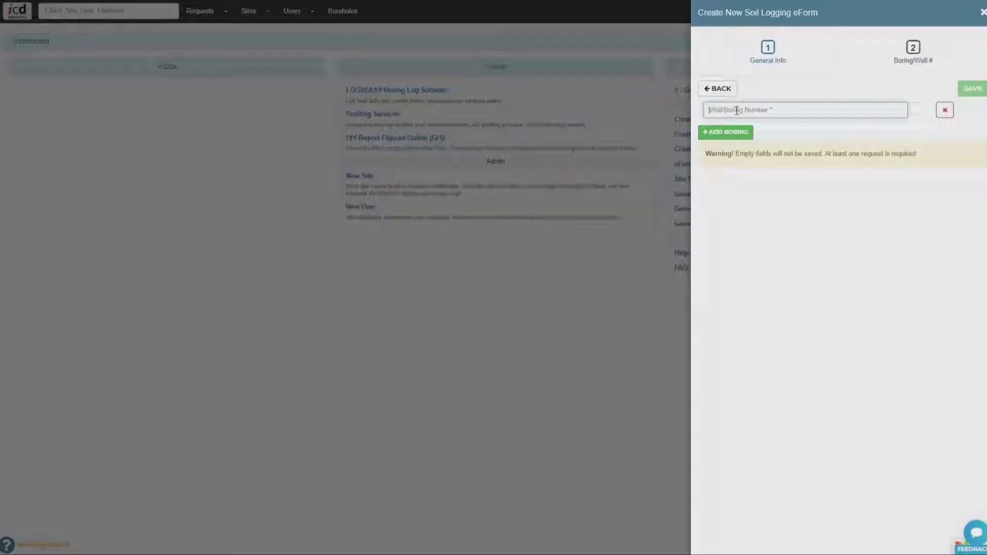
# Add four boring rows and enter boring numbers MW-6, MW-7 and MW-8
pyautogui.write('MW-6')
pyautogui.click(725, 132)
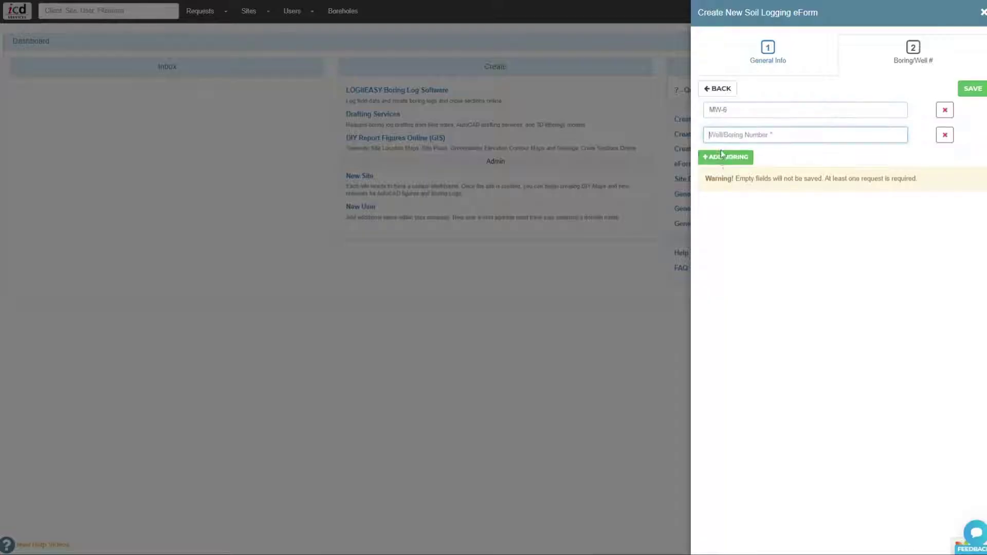
pyautogui.click(725, 157)
pyautogui.click(725, 182)
pyautogui.click(721, 136)
pyautogui.write('MW-7')
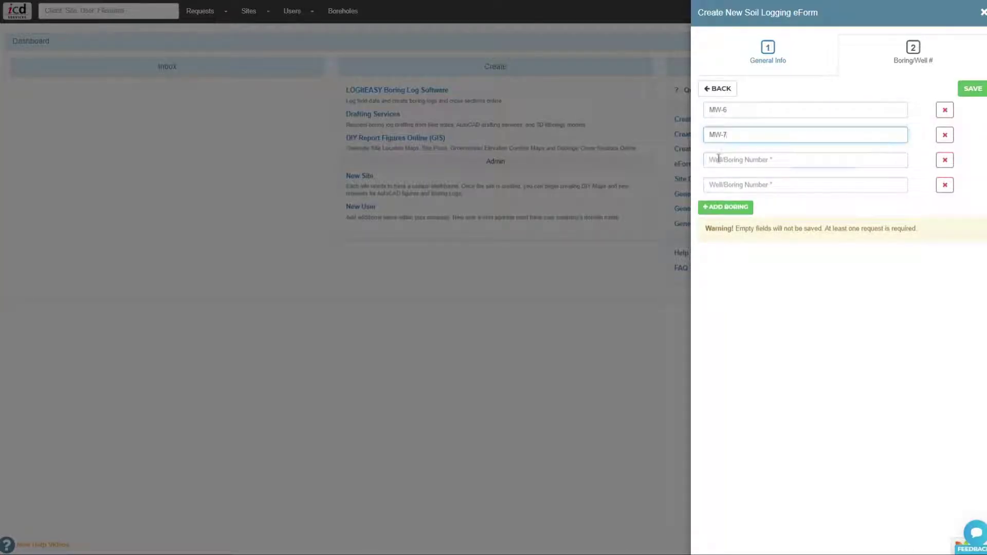
pyautogui.click(718, 157)
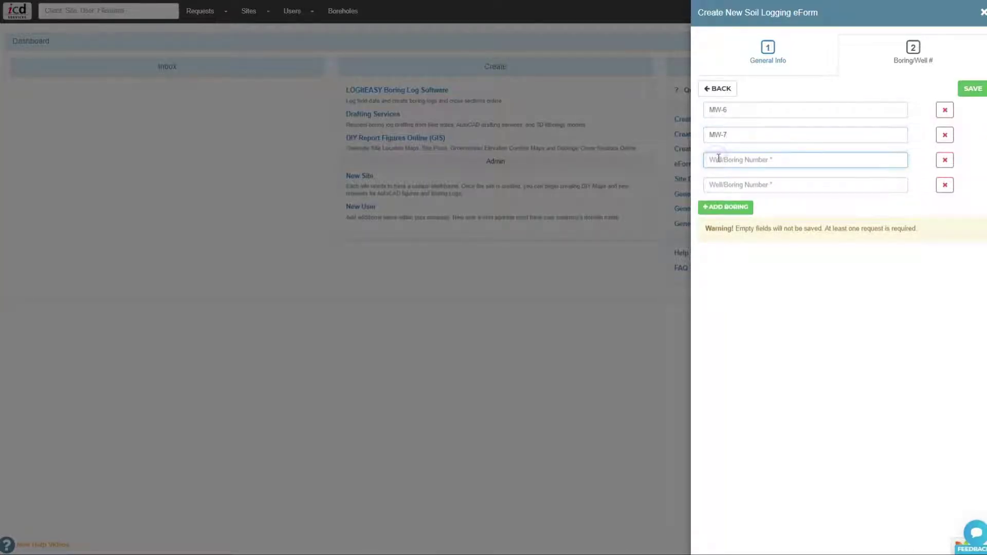
pyautogui.write('MW-8')
pyautogui.click(731, 190)
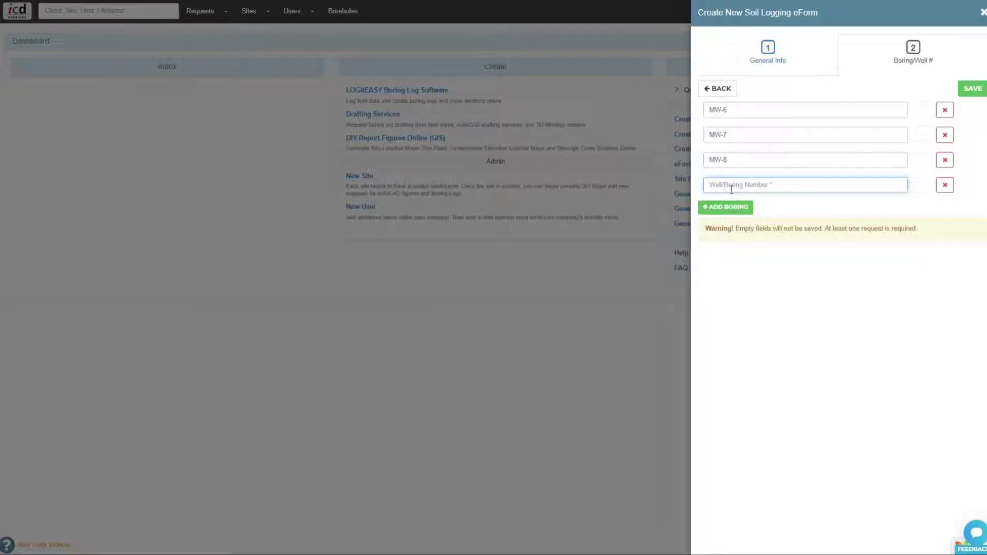
# Name the fourth boring SB-9, submit the request, and pin MW-6 on the map
pyautogui.write('SB-9')
pyautogui.click(957, 88)
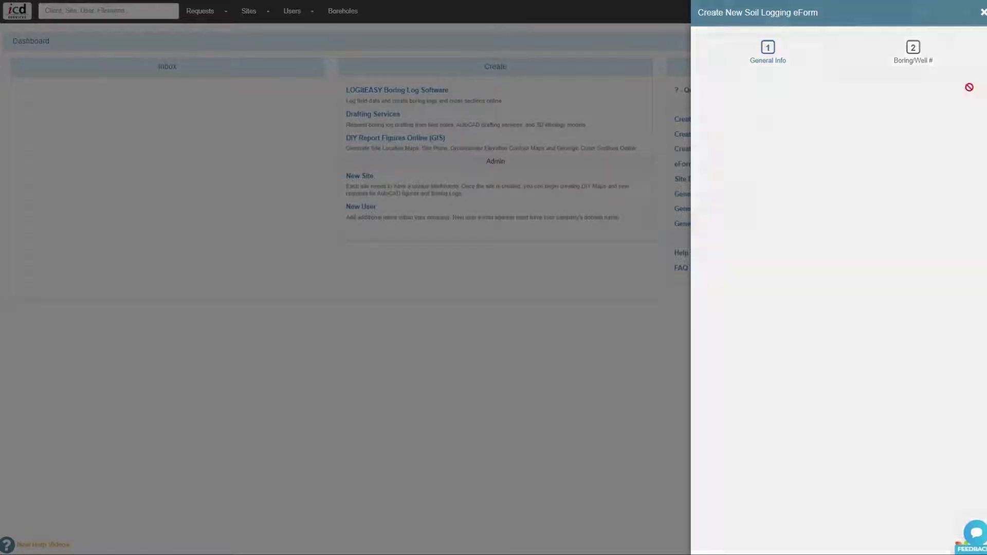
pyautogui.click(894, 84)
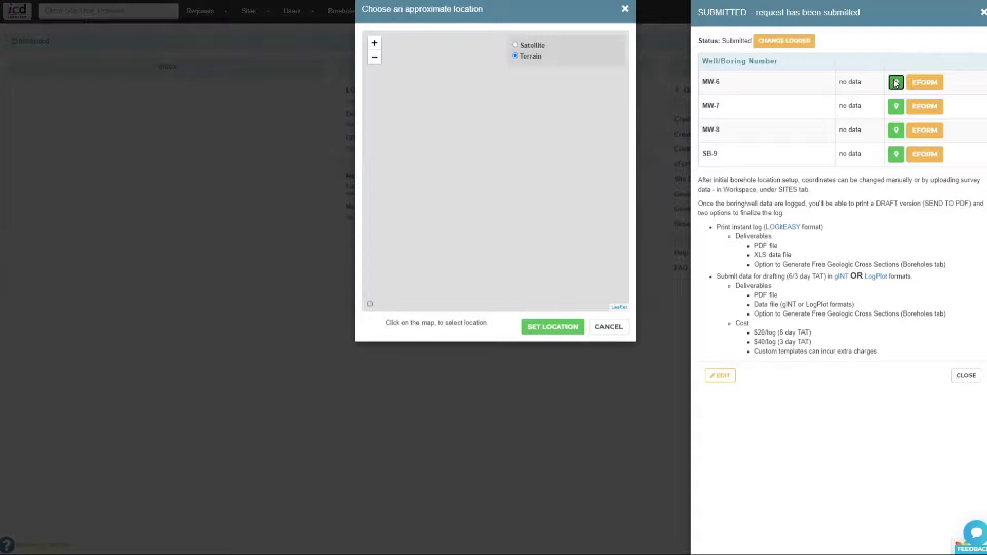
pyautogui.click(377, 156)
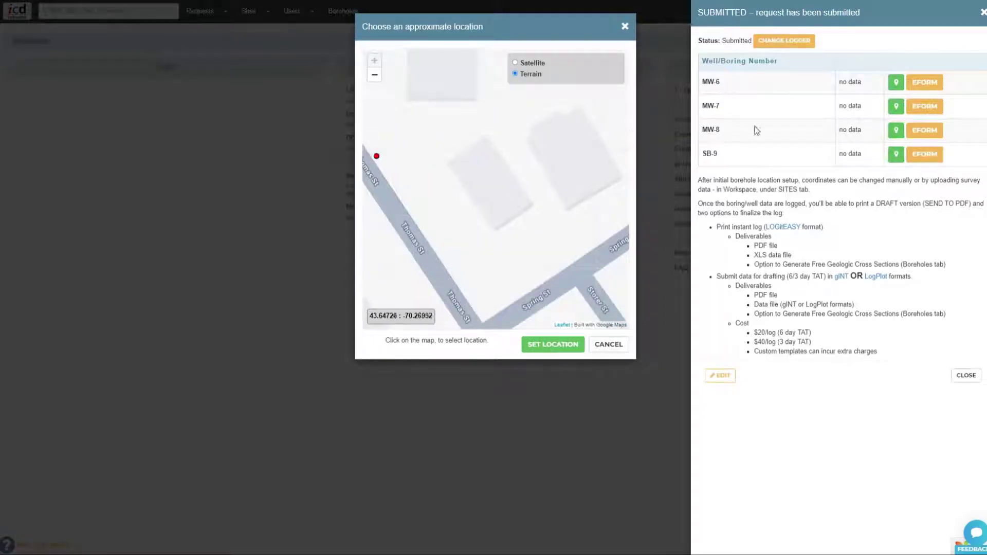
pyautogui.click(553, 344)
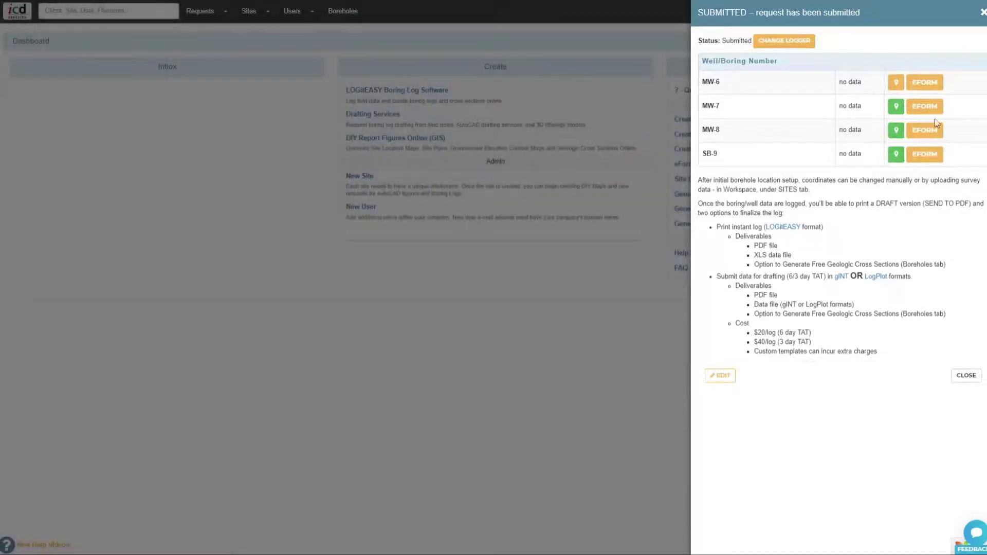
# Pin MW-7 and MW-8 along Thomas St and SB-9 near Spring St, then open MW-6's log
pyautogui.click(896, 106)
pyautogui.click(417, 193)
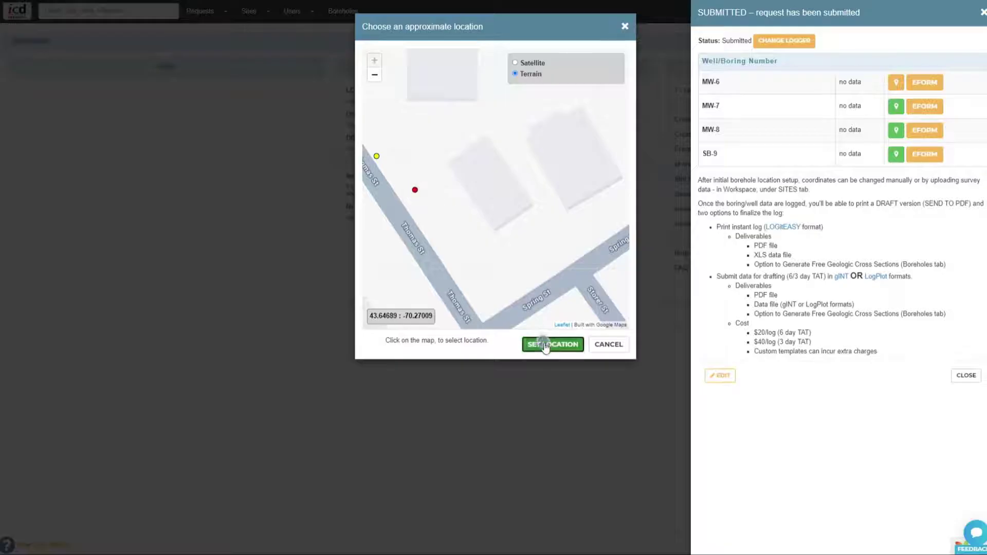
pyautogui.click(545, 345)
pyautogui.click(896, 130)
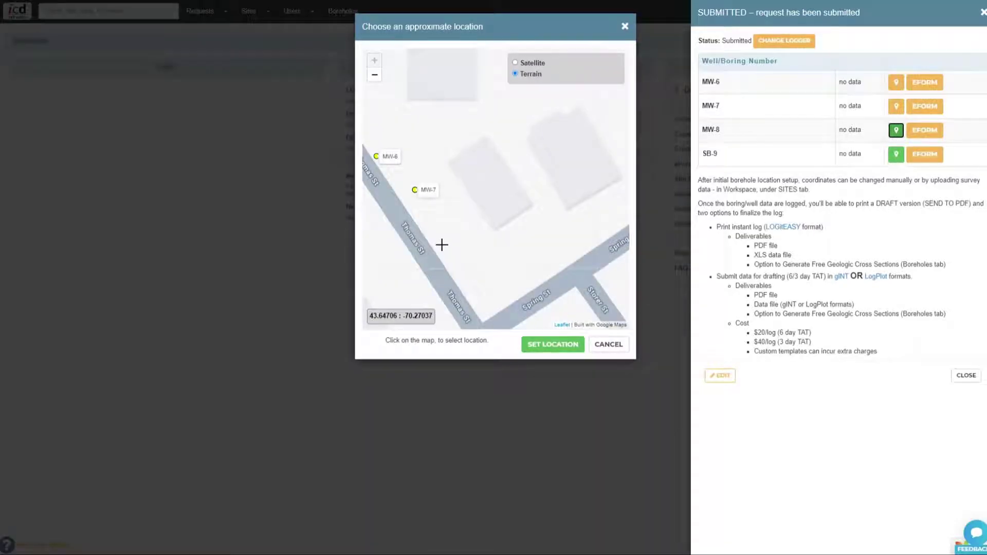
pyautogui.click(446, 257)
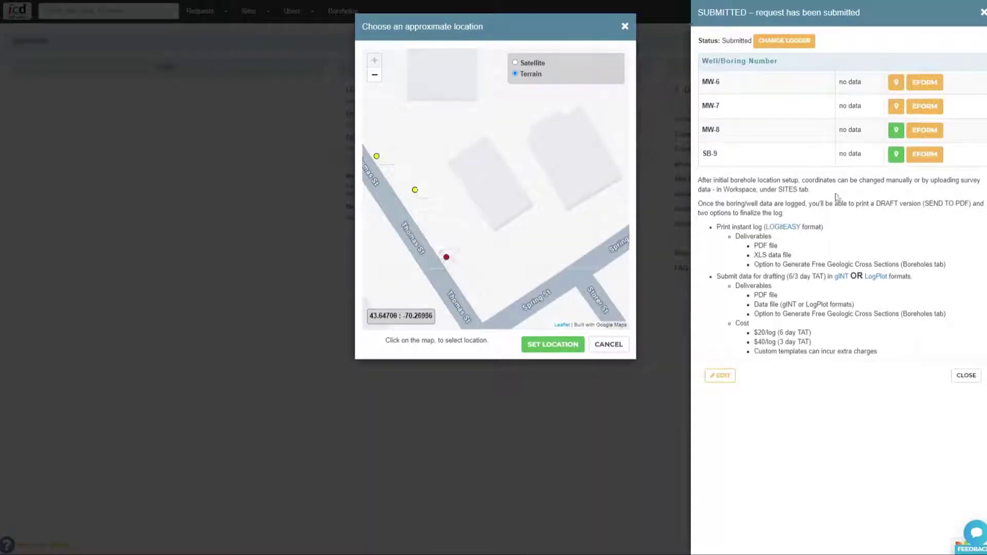
pyautogui.click(548, 343)
pyautogui.click(896, 155)
pyautogui.click(488, 309)
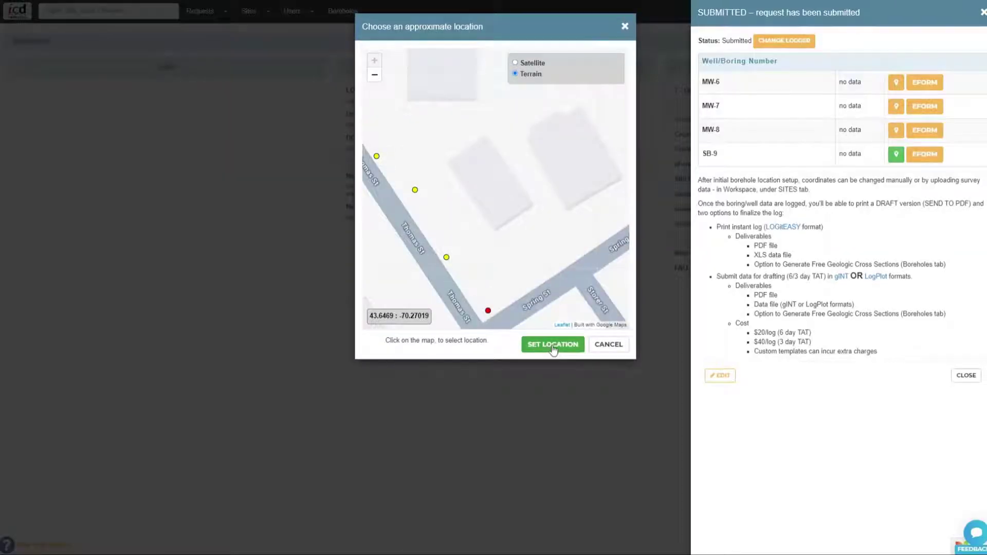
pyautogui.click(548, 344)
pyautogui.click(925, 83)
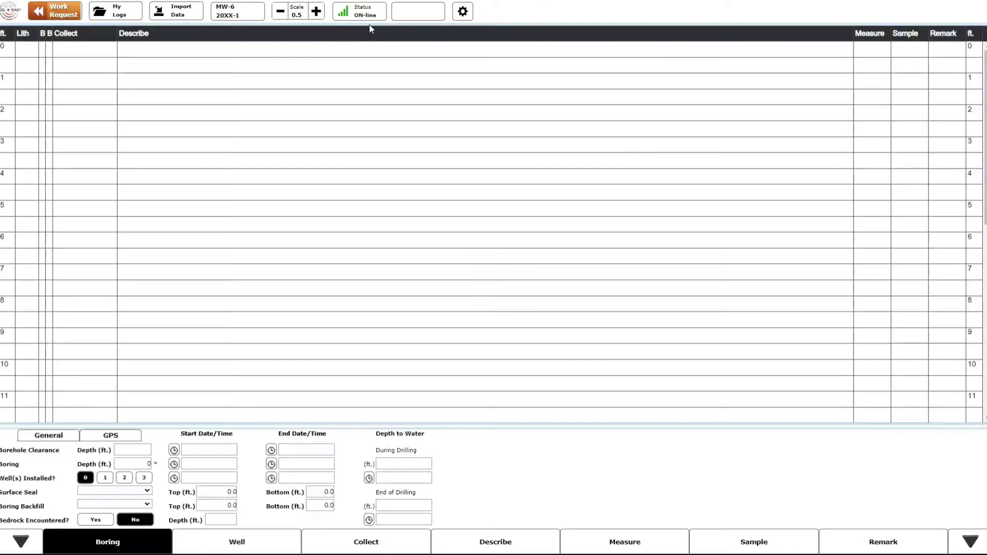
# Log Asphalt at 0 ft with an abrupt contact and poorly graded SAND (SP) at 0.5 ft
pyautogui.click(154, 49)
pyautogui.click(208, 487)
pyautogui.click(205, 429)
pyautogui.click(208, 489)
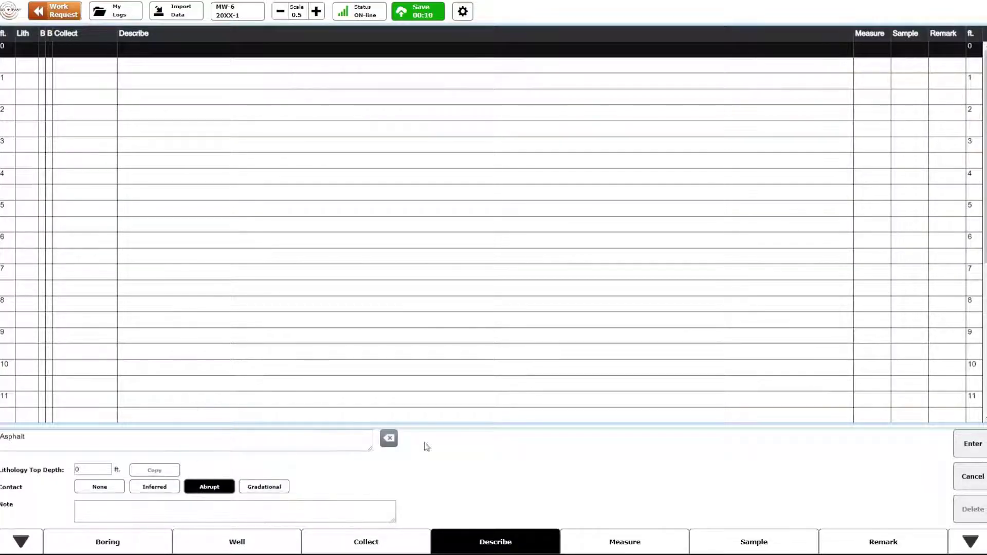
pyautogui.click(964, 450)
pyautogui.click(141, 66)
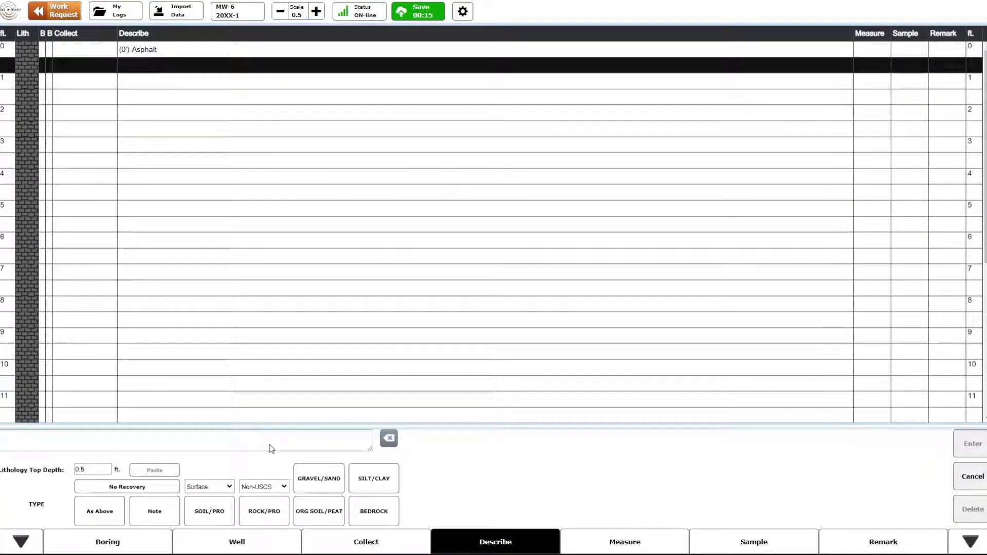
pyautogui.click(312, 473)
pyautogui.click(100, 503)
pyautogui.click(374, 515)
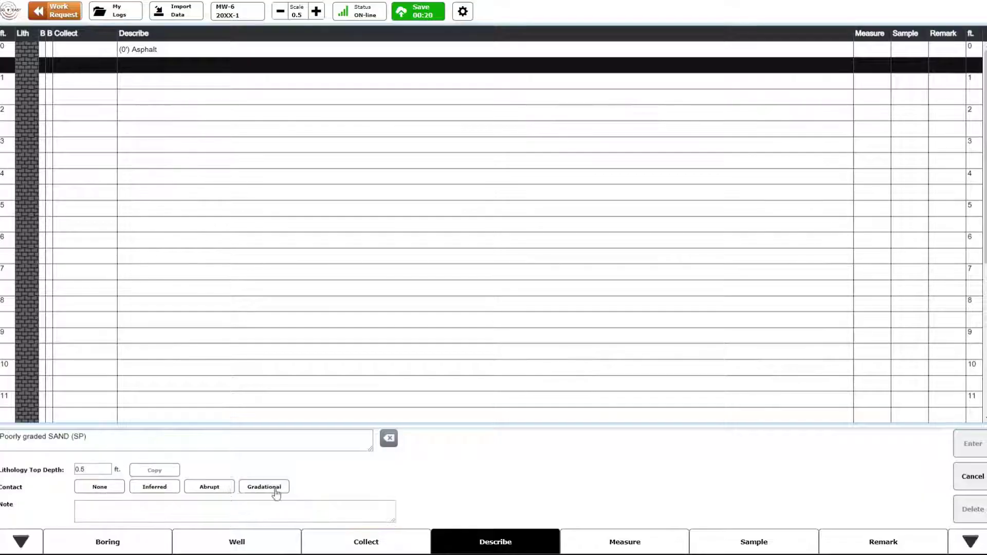
pyautogui.click(957, 445)
# Log Lean CLAY (CL) at 6 ft and BEDROCK at 10 ft, then save the MW-6 log
pyautogui.click(165, 241)
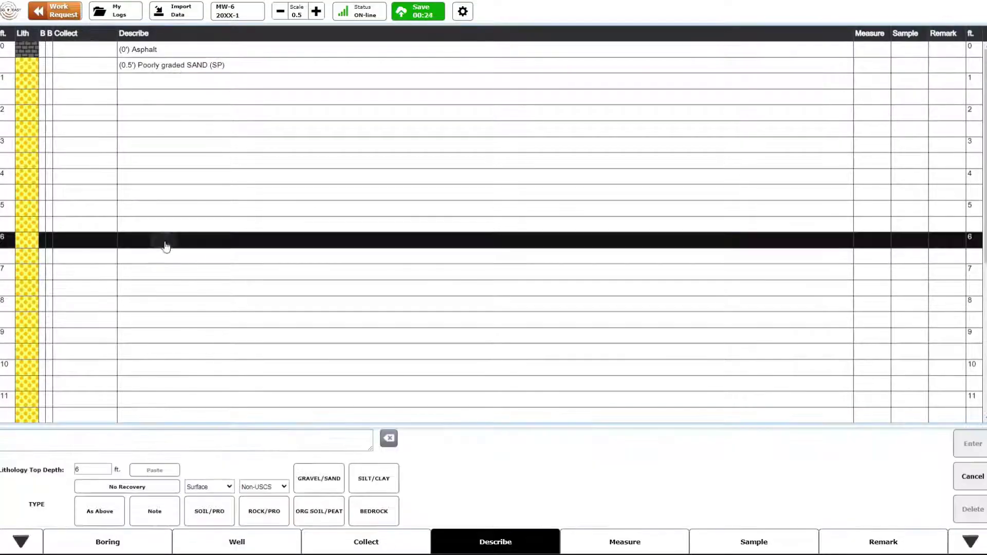
pyautogui.click(366, 478)
pyautogui.click(105, 504)
pyautogui.click(206, 488)
pyautogui.click(962, 451)
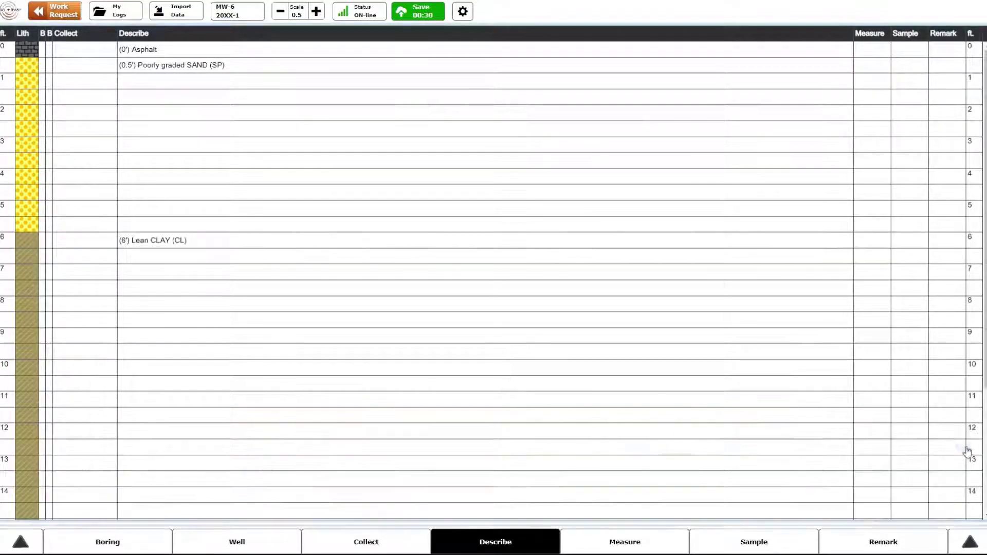
pyautogui.click(154, 369)
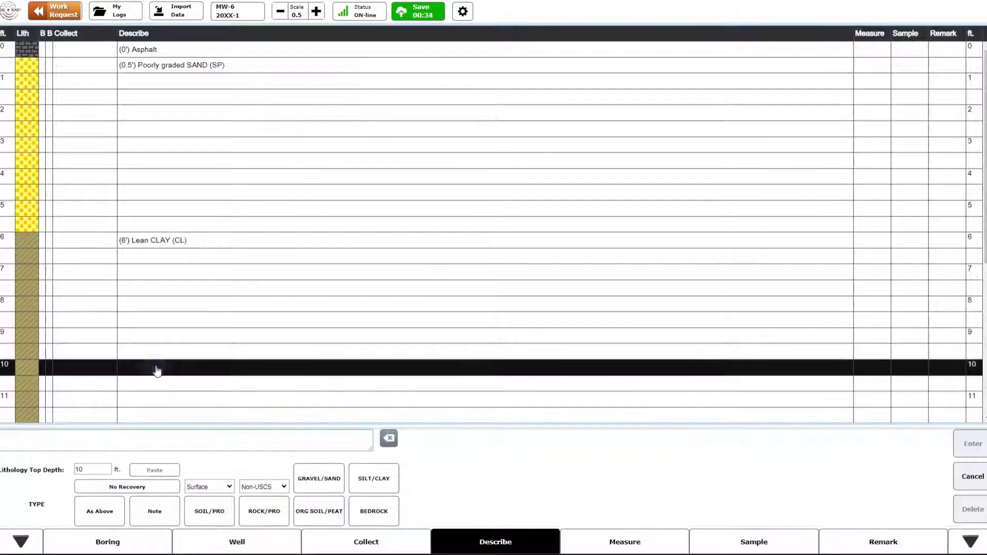
pyautogui.click(370, 509)
pyautogui.click(203, 491)
pyautogui.click(971, 443)
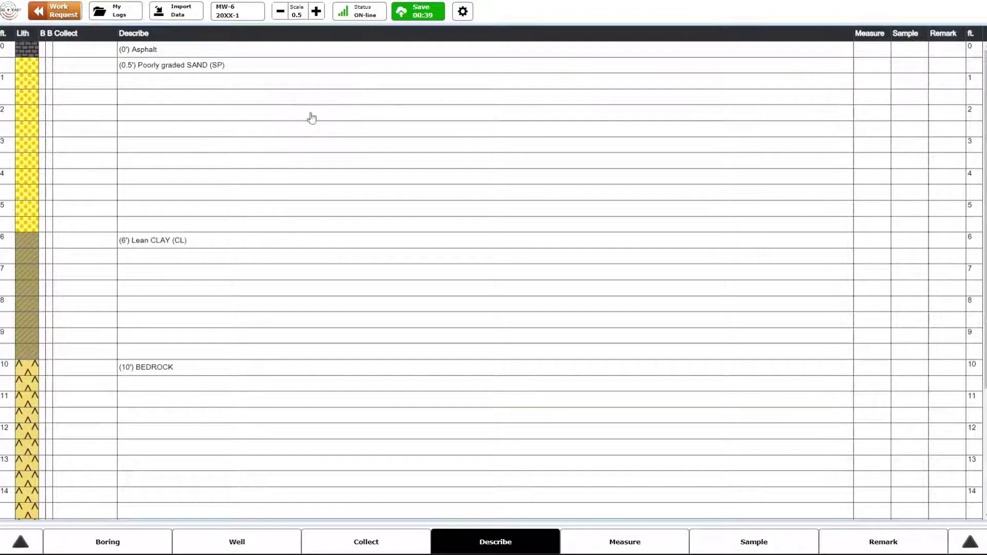
# Save the lithology, then set the MW-6 well cover from 0 to 1 ft
pyautogui.click(419, 15)
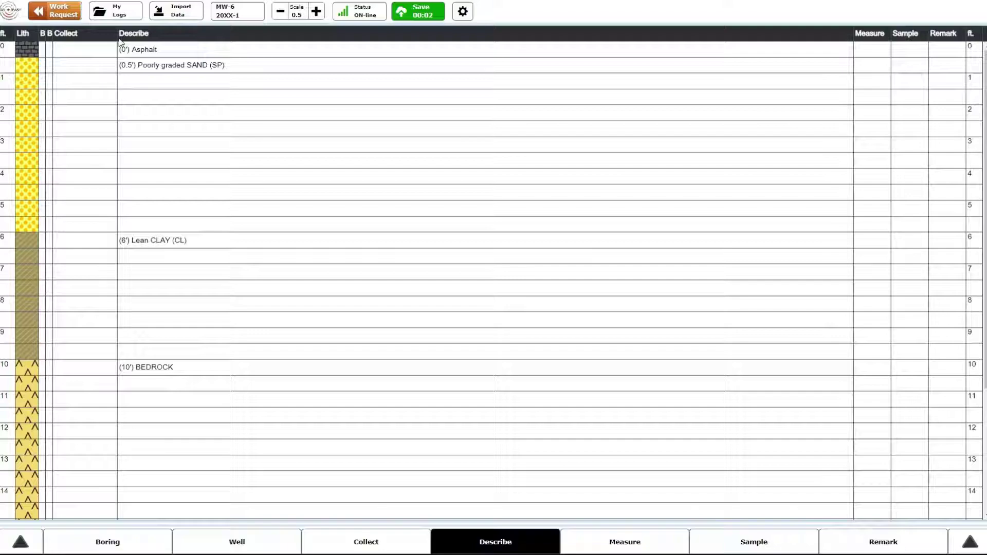
pyautogui.click(212, 547)
pyautogui.click(232, 539)
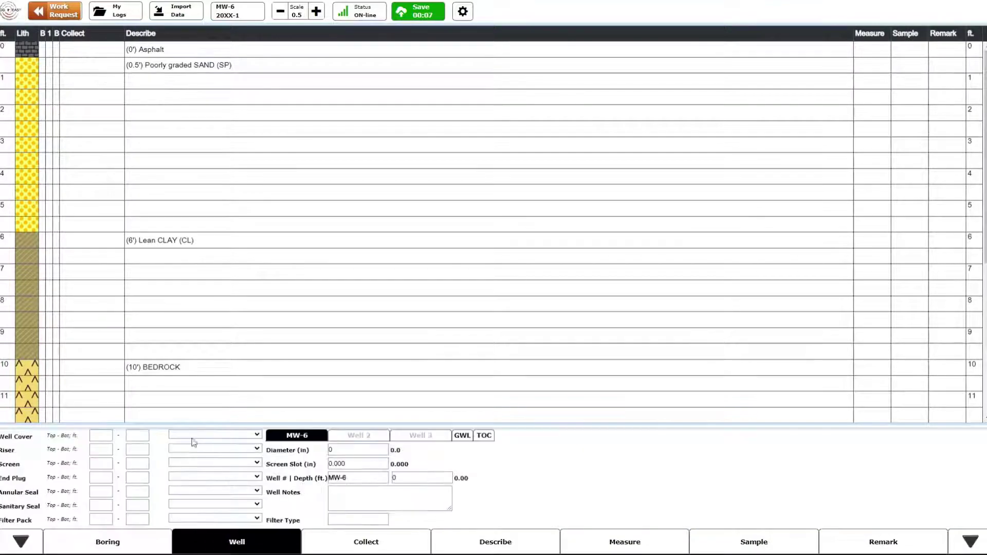
pyautogui.click(194, 436)
pyautogui.click(108, 435)
pyautogui.click(136, 438)
pyautogui.write('1')
pyautogui.click(137, 451)
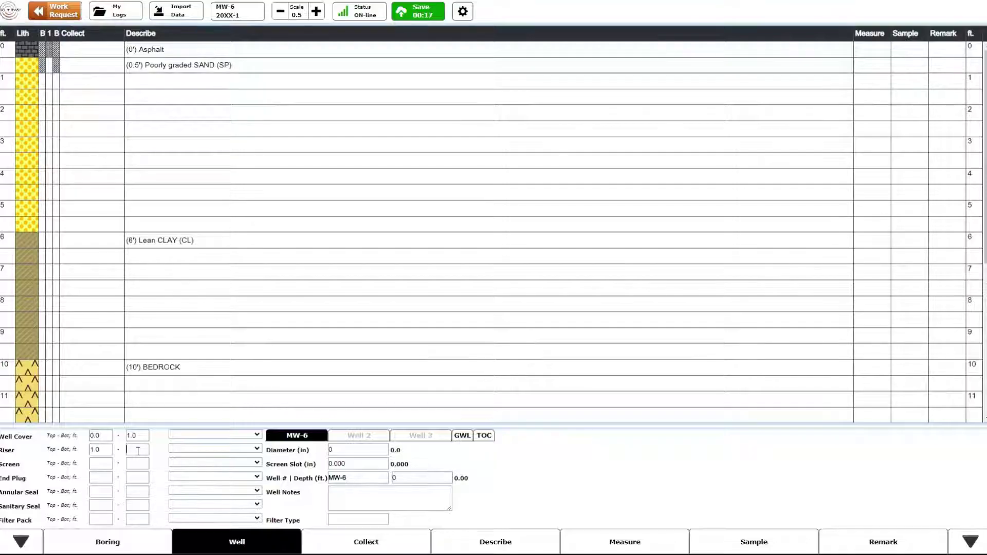
# Enter riser to 15 ft, screen to 20, annular seal 1–13, sanitary seal 13–14, filter pack 14–20, and save
pyautogui.write('15')
pyautogui.click(102, 464)
pyautogui.click(132, 464)
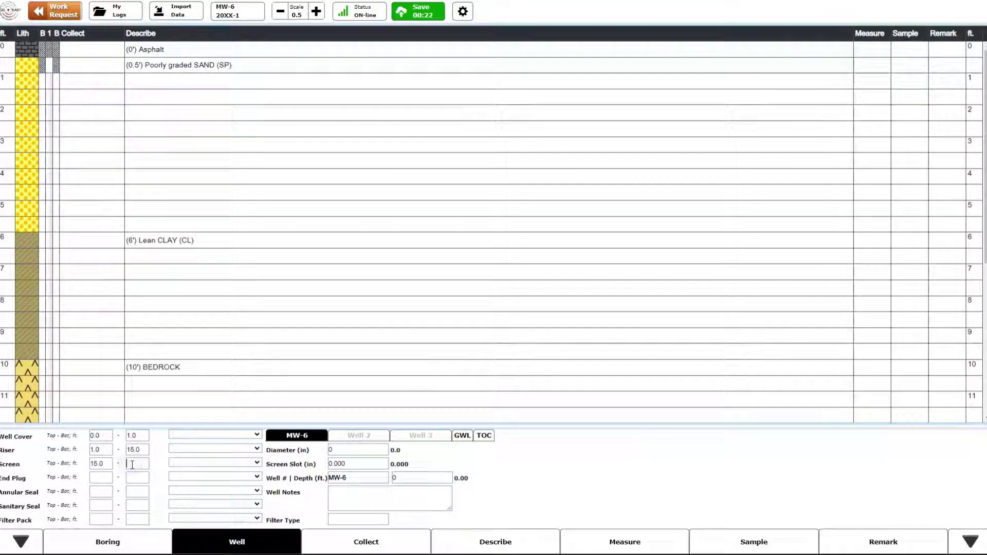
pyautogui.click(102, 491)
pyautogui.write('13')
pyautogui.click(94, 505)
pyautogui.write('13')
pyautogui.click(132, 505)
pyautogui.write('14')
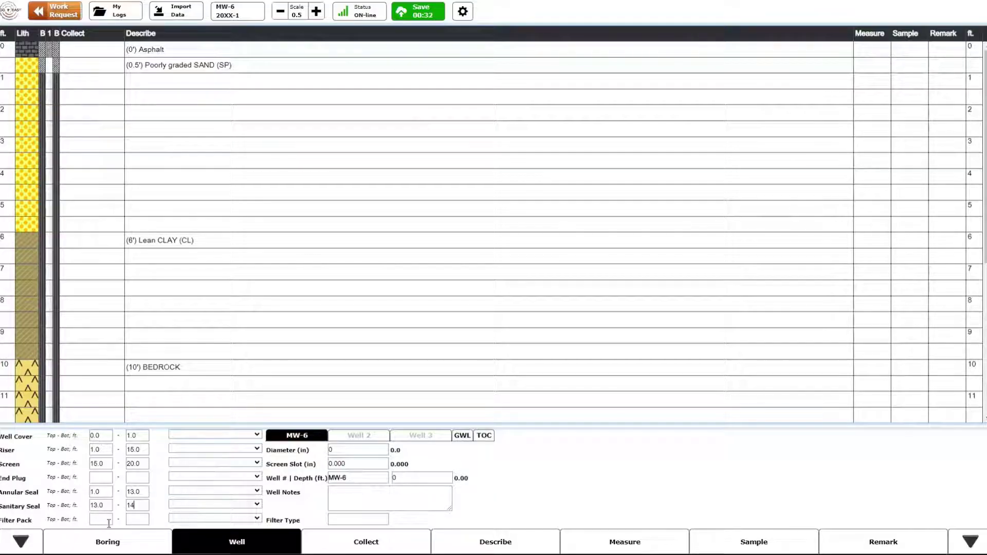
pyautogui.write('20')
pyautogui.click(430, 15)
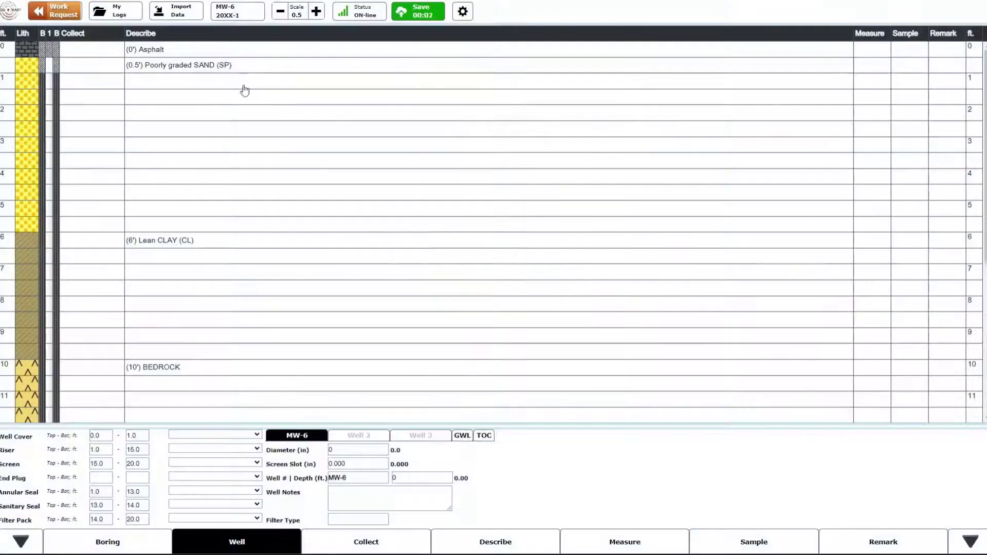
# Open the MW-7 log and overwrite it with MW-6's imported Well and Describe data
pyautogui.click(121, 11)
pyautogui.click(474, 288)
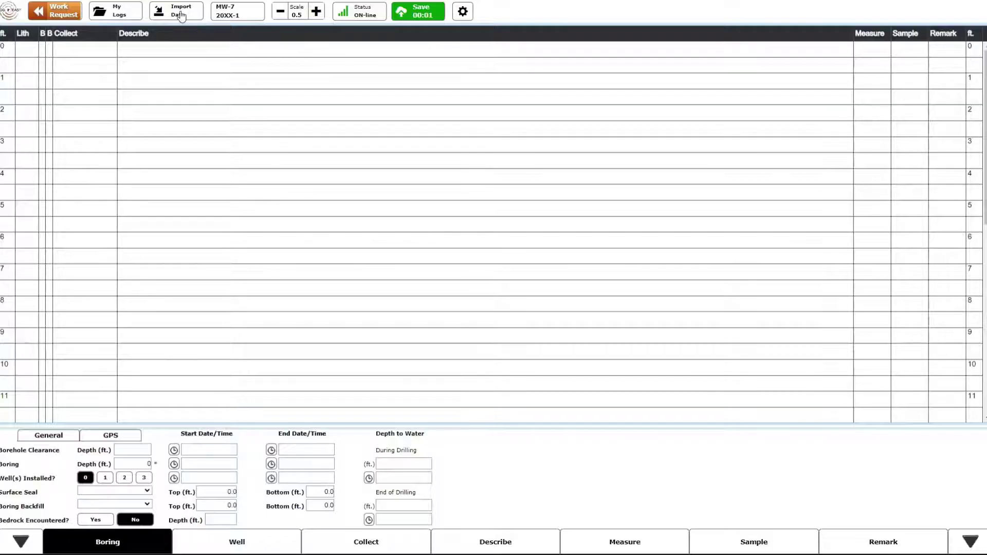
pyautogui.click(177, 13)
pyautogui.click(450, 226)
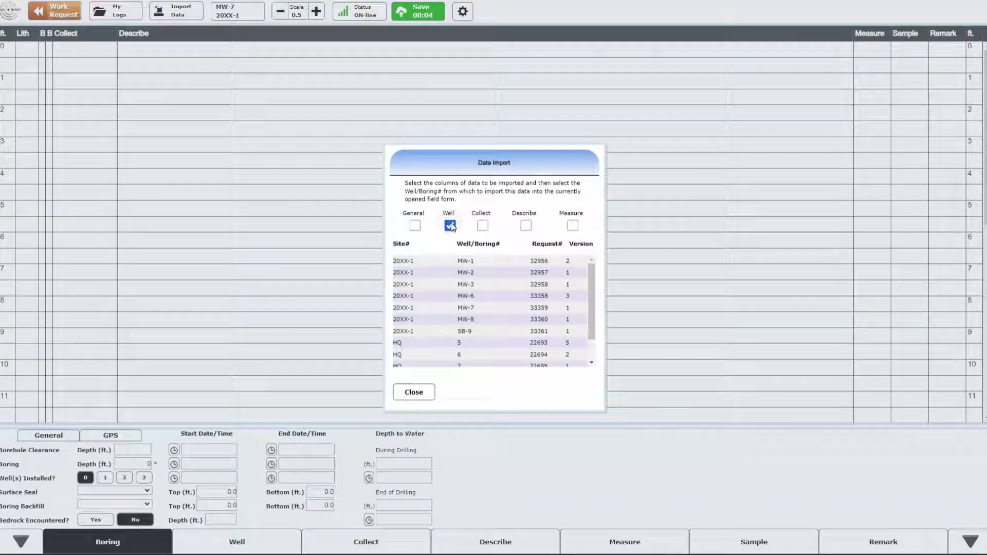
pyautogui.click(525, 226)
pyautogui.scroll(-2, 476, 282)
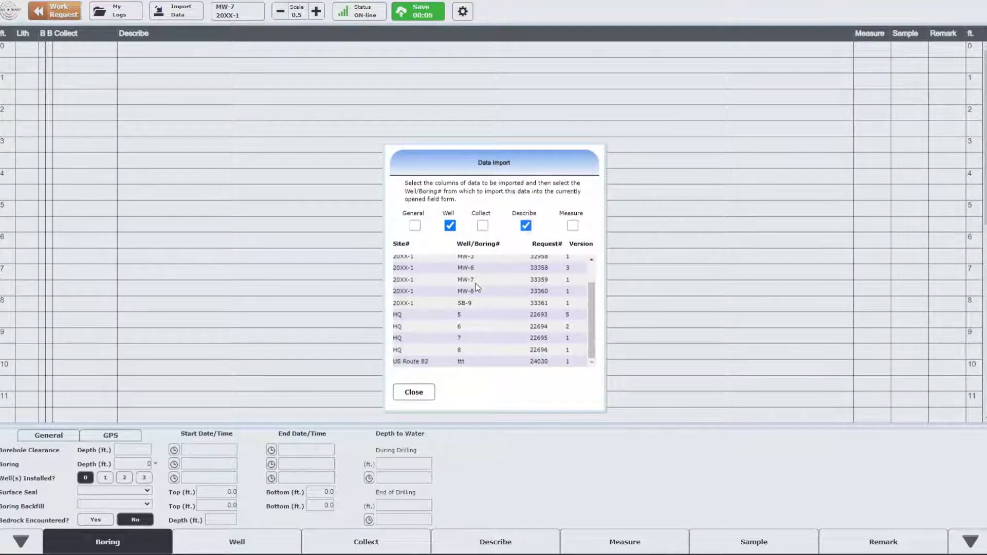
pyautogui.scroll(2, 476, 283)
pyautogui.click(474, 295)
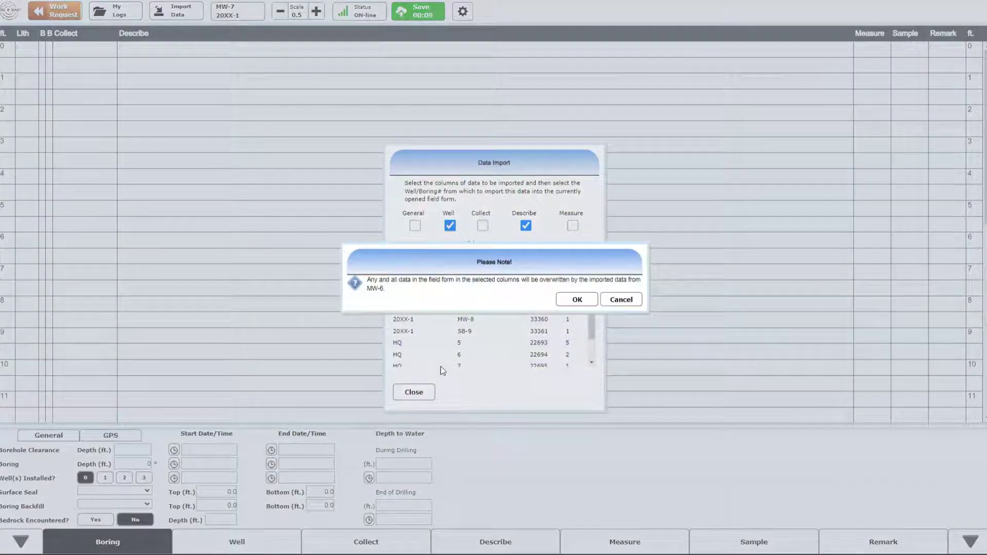
pyautogui.click(578, 301)
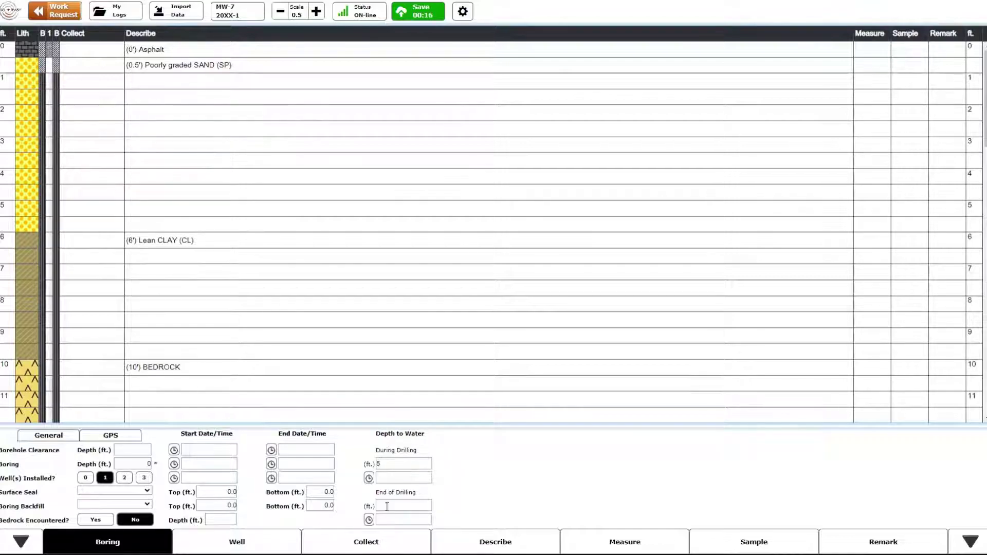
# Commit the 6 ft end-of-drilling water level and move the Lean CLAY top to 8 ft
pyautogui.click(146, 243)
pyautogui.click(155, 240)
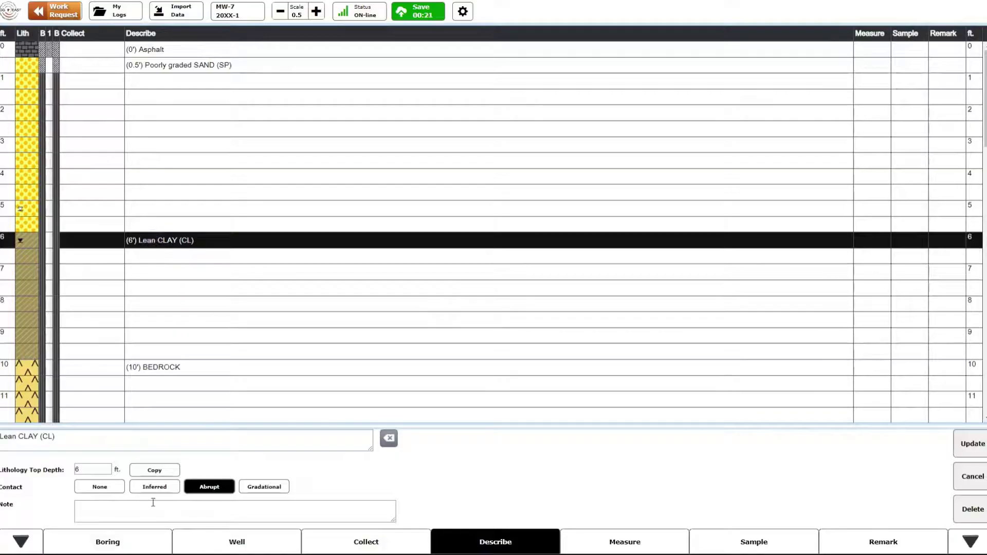
pyautogui.click(92, 467)
pyautogui.write('8')
pyautogui.click(970, 444)
# Move the BEDROCK top to 11 ft and save the MW-7 log
pyautogui.click(207, 365)
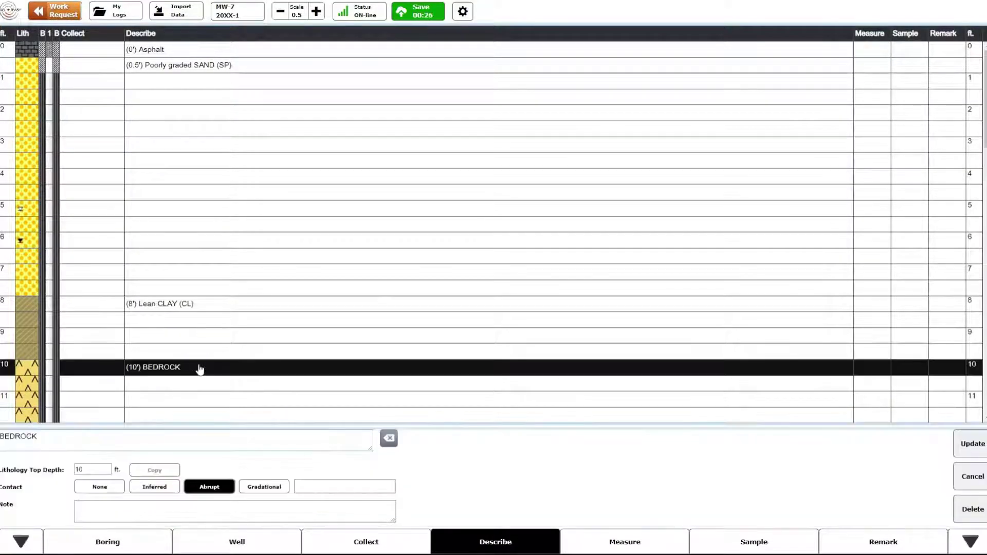
pyautogui.click(91, 465)
pyautogui.write('11')
pyautogui.click(970, 444)
pyautogui.click(421, 15)
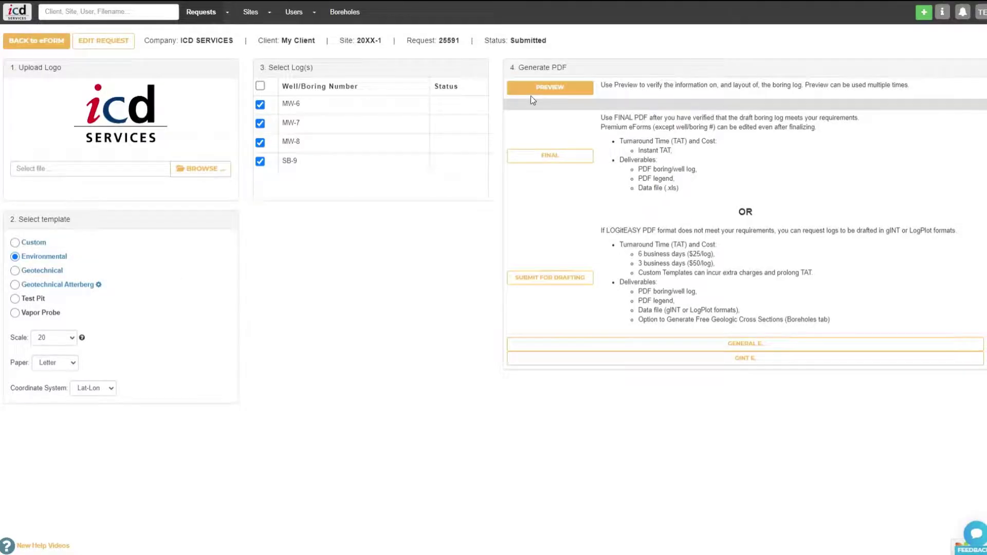
# Generate final PDF logs with data files for MW-6, MW-7, MW-8 and SB-9
pyautogui.click(544, 158)
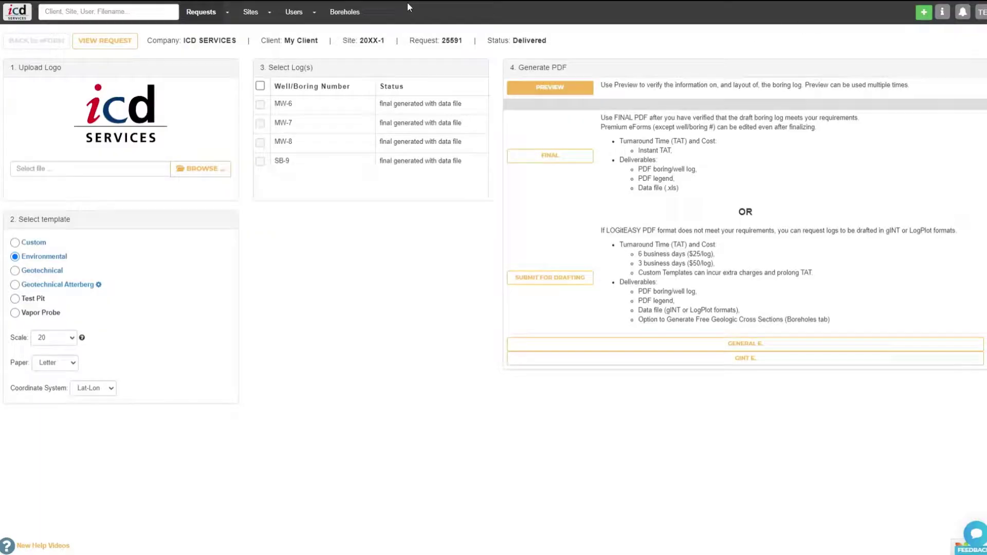
# Select MW-6, MW-7, MW-8 and SB-9 in the Boreholes table and plot them on the map
pyautogui.click(345, 14)
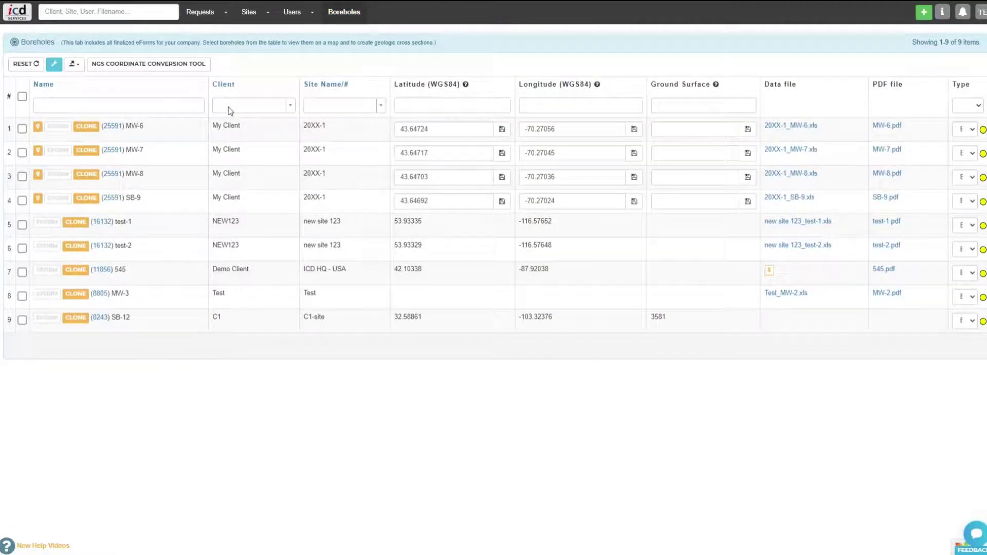
pyautogui.click(22, 129)
pyautogui.click(22, 153)
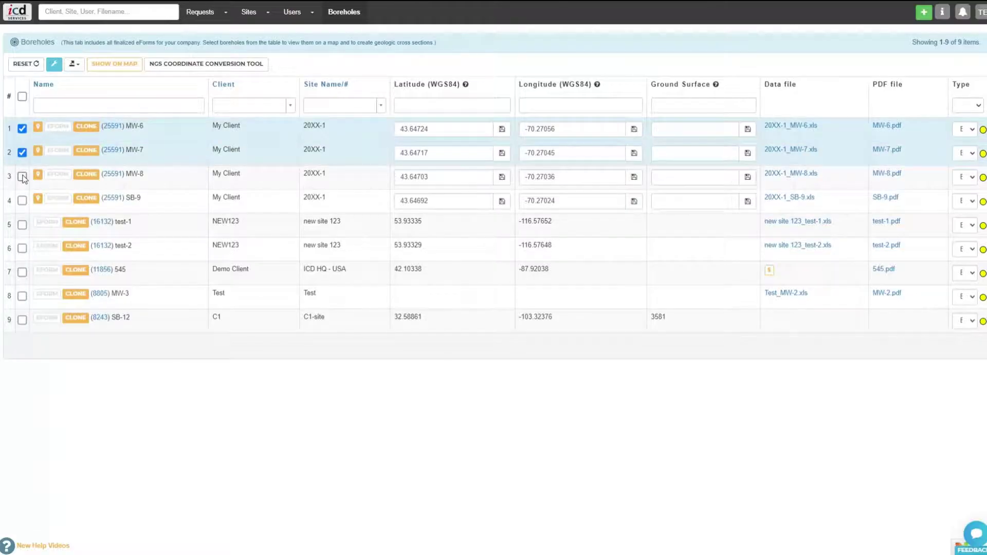
pyautogui.click(22, 176)
pyautogui.click(22, 201)
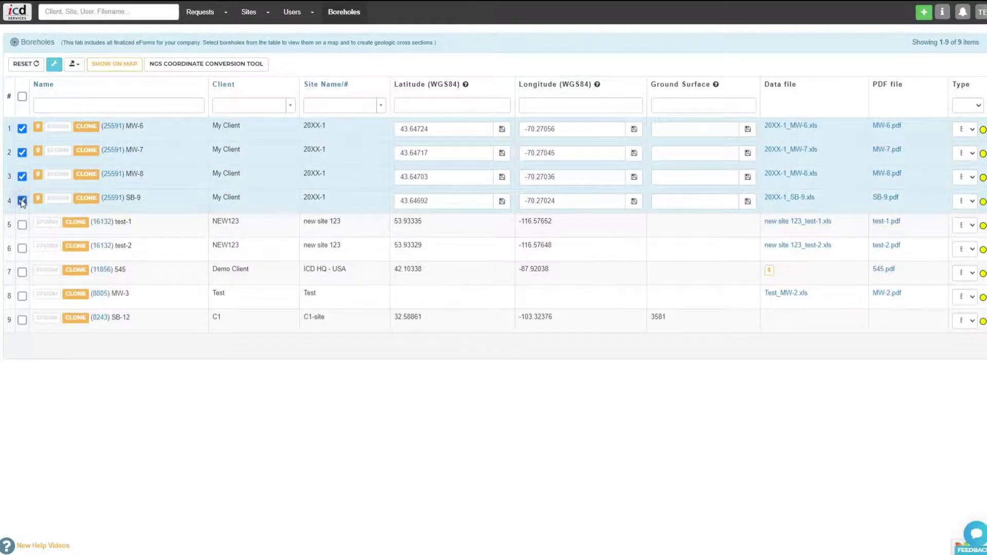
pyautogui.click(115, 65)
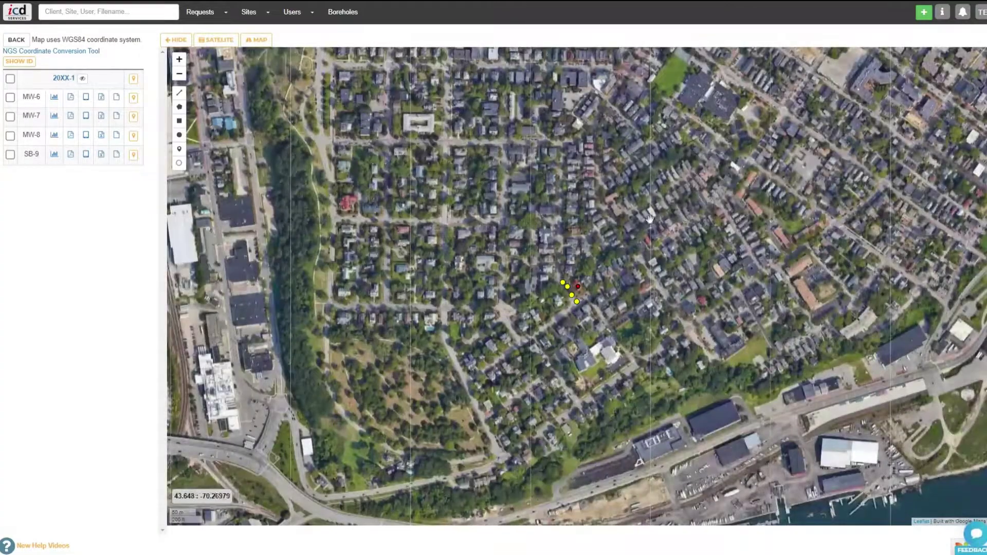
# Zoom in on the borehole markers and label them with their IDs
pyautogui.scroll(2, 585, 298)
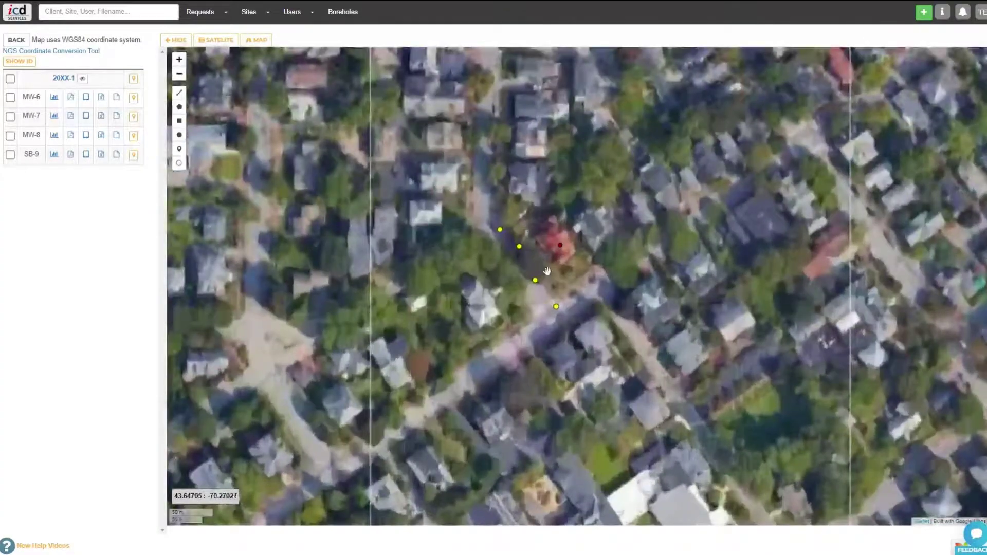
pyautogui.moveTo(547, 271); pyautogui.dragTo(497, 277)
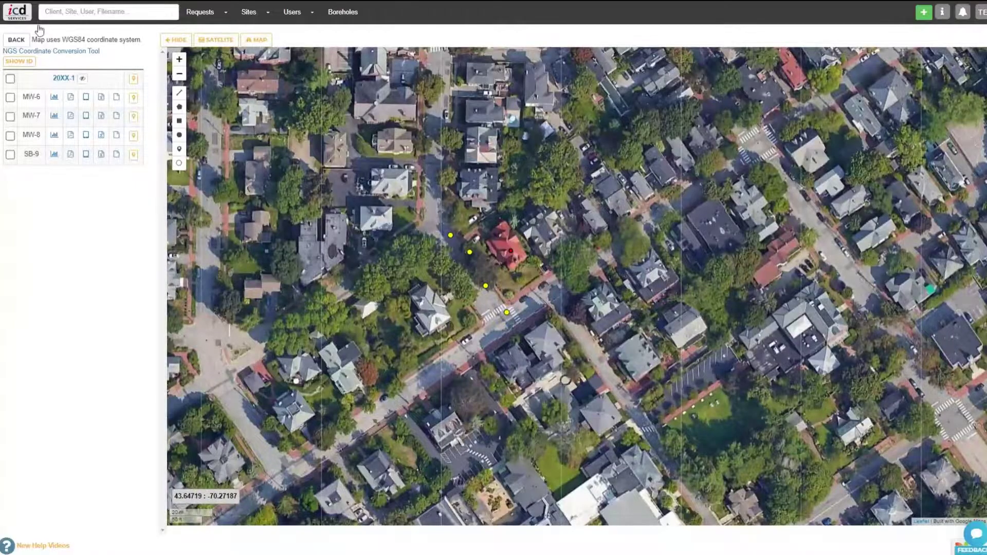
pyautogui.click(19, 61)
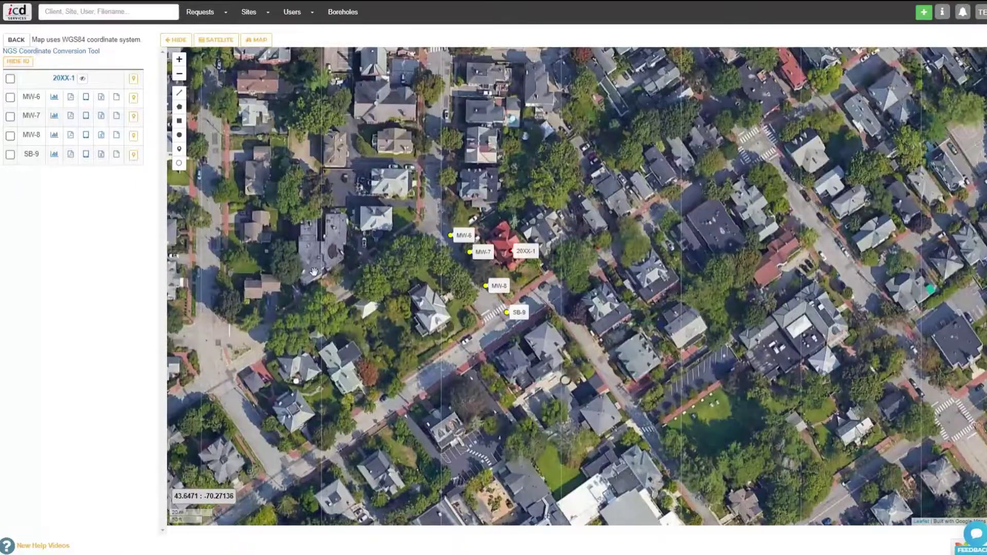
pyautogui.scroll(1, 383, 289)
pyautogui.moveTo(468, 312); pyautogui.dragTo(471, 298)
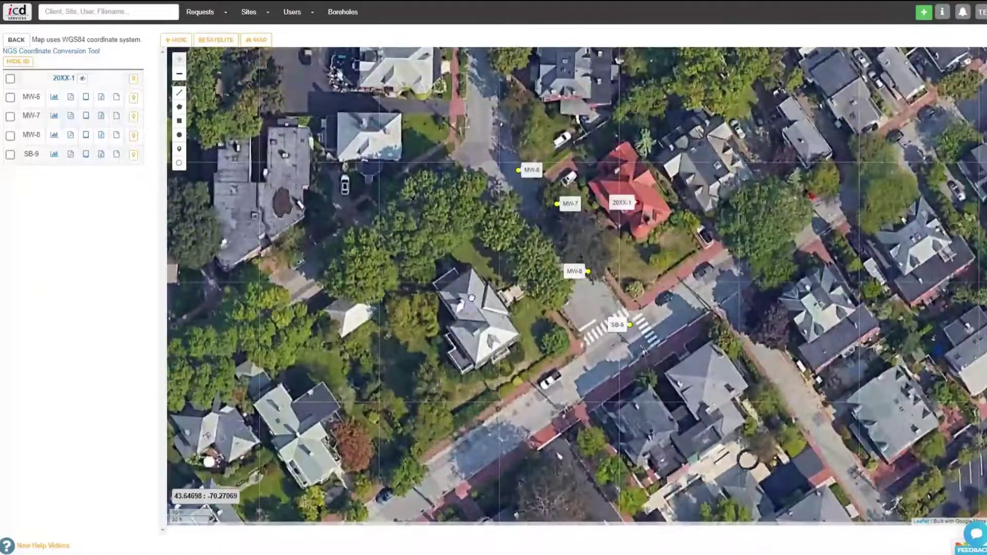
# Check MW-6, MW-7, MW-8 and SB-9 for the cross section
pyautogui.click(11, 97)
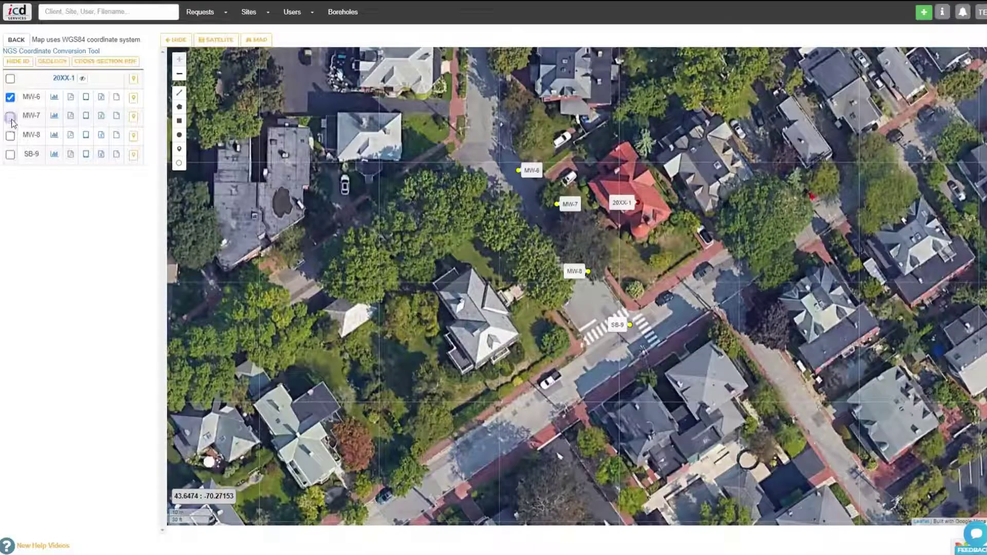
pyautogui.click(10, 117)
pyautogui.click(10, 136)
pyautogui.click(11, 154)
# Submit a Point-to-Point cross-section PDF request using the Google ground surface elevation profile
pyautogui.click(125, 64)
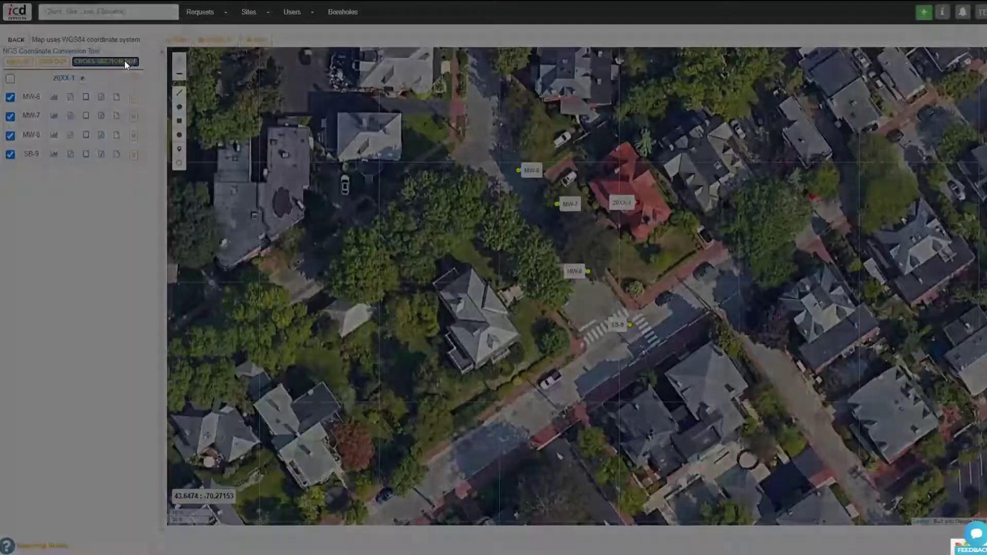
pyautogui.click(932, 49)
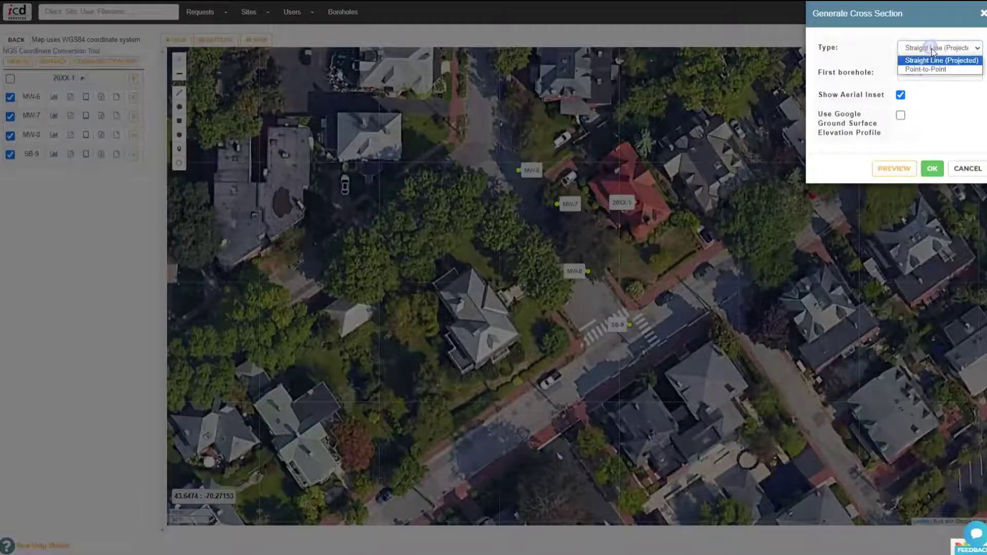
pyautogui.click(922, 66)
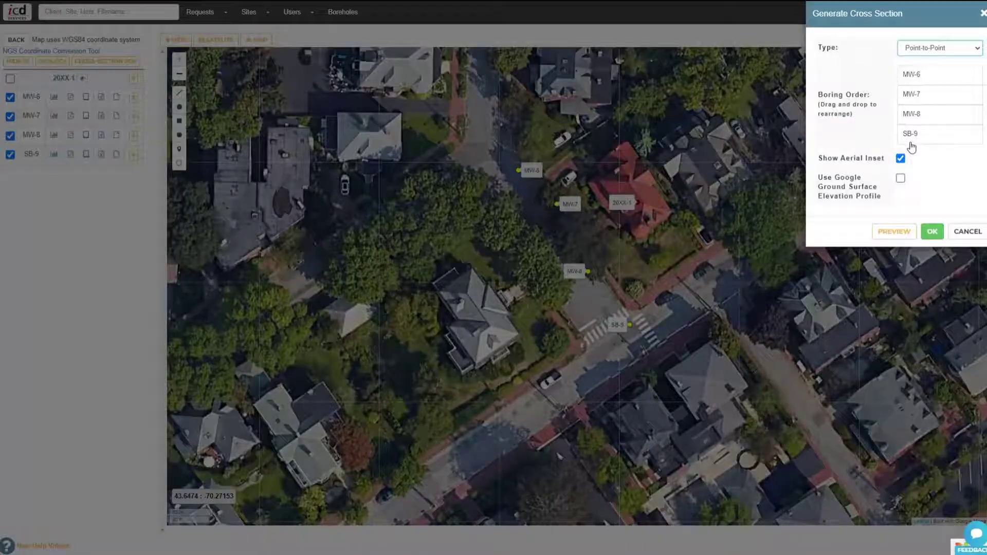
pyautogui.click(900, 177)
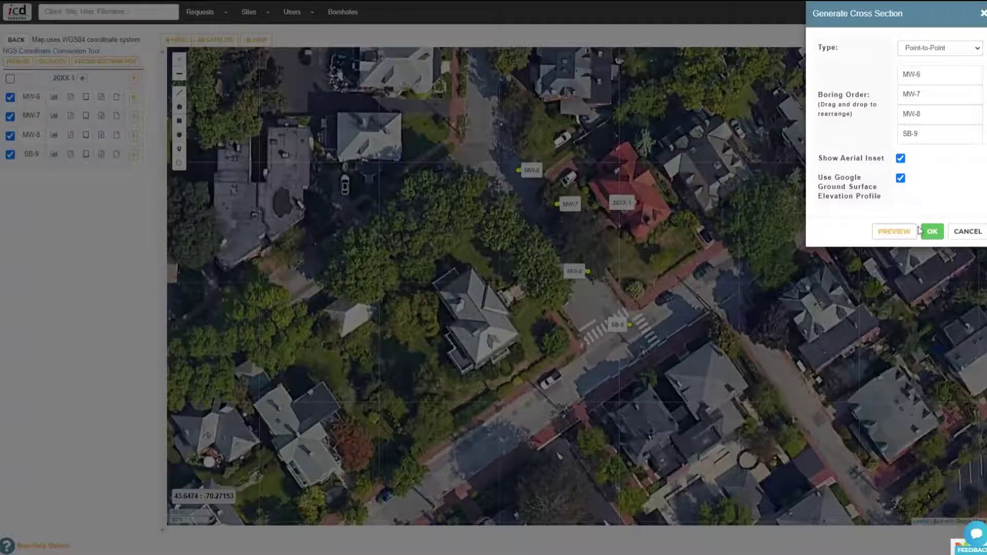
pyautogui.click(932, 233)
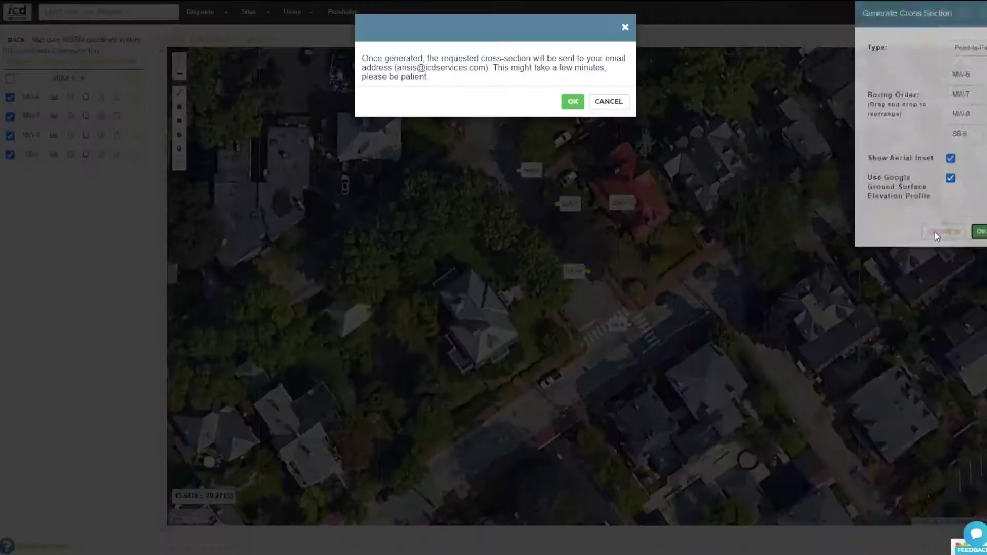